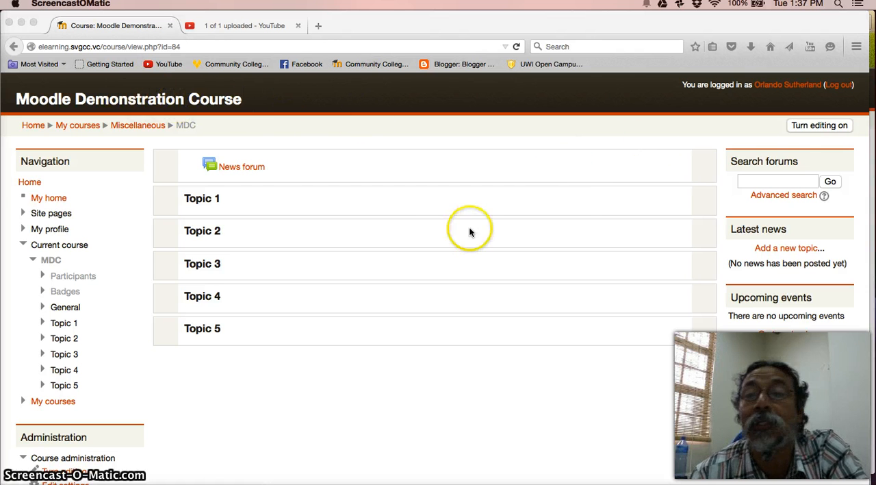
# Step: Turn on course editing and start adding an Attendance activity in the general section above Topic 1
pyautogui.click(825, 128)
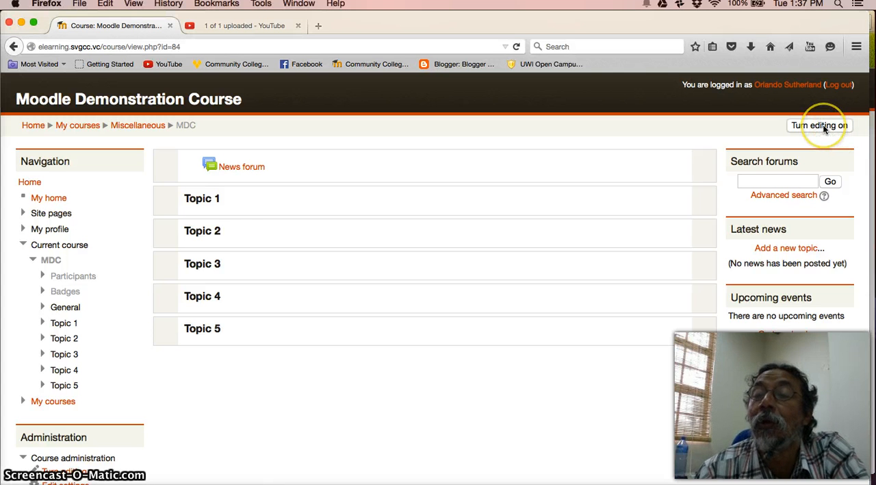
pyautogui.click(825, 128)
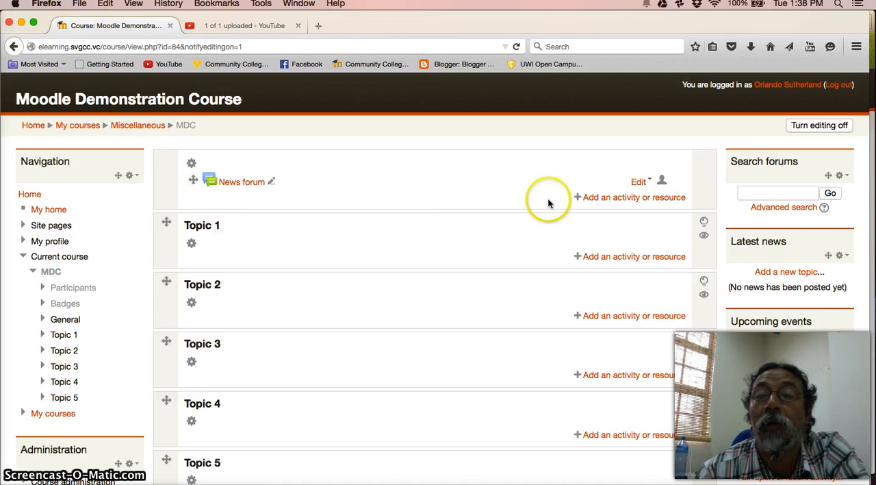
pyautogui.click(629, 199)
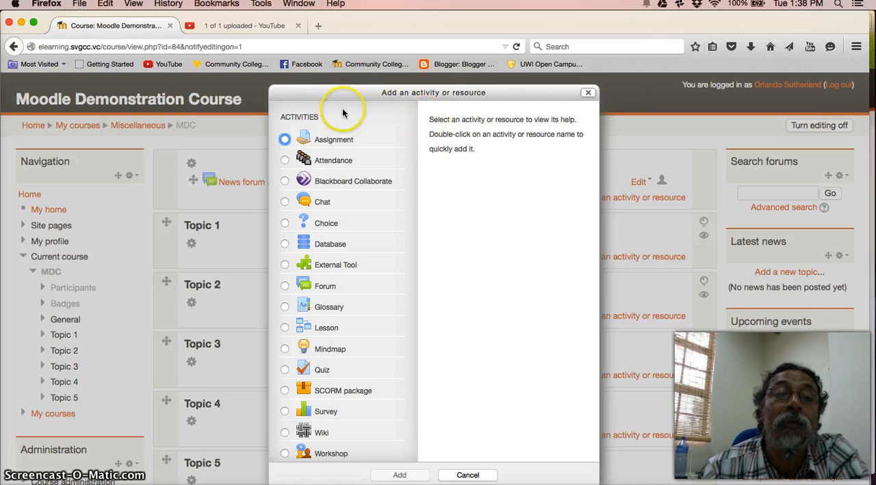
pyautogui.click(286, 161)
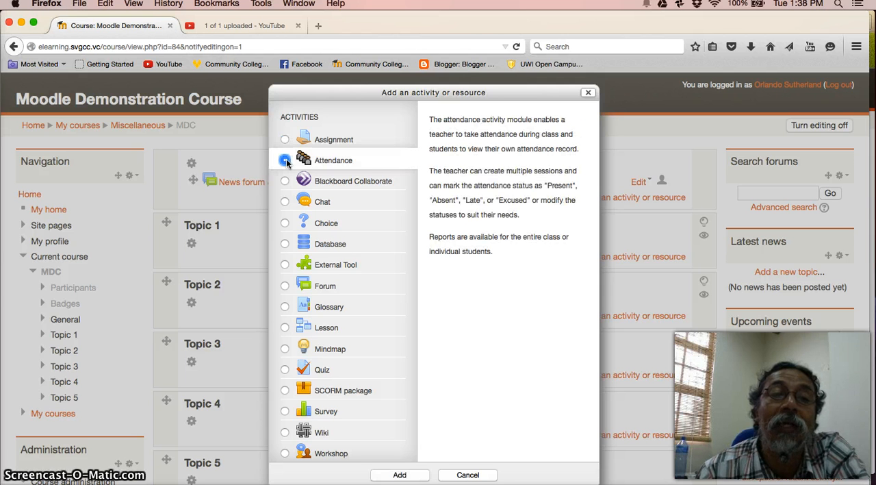
pyautogui.click(401, 475)
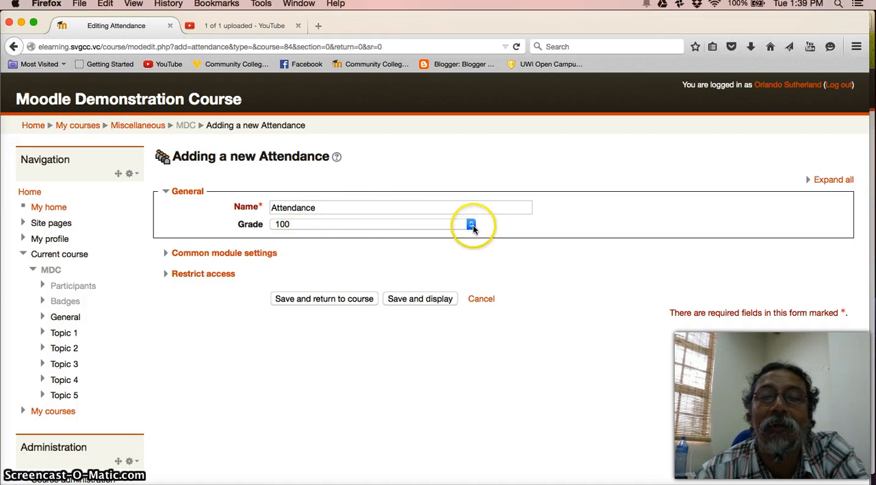
# Step: Save the new Attendance activity with the grade set to No grade and group mode No groups, returning to the course
pyautogui.click(471, 224)
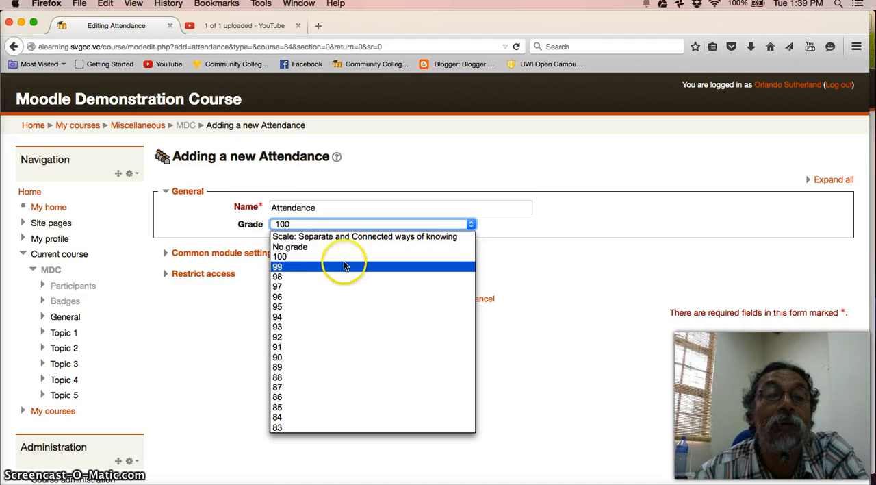
pyautogui.click(305, 248)
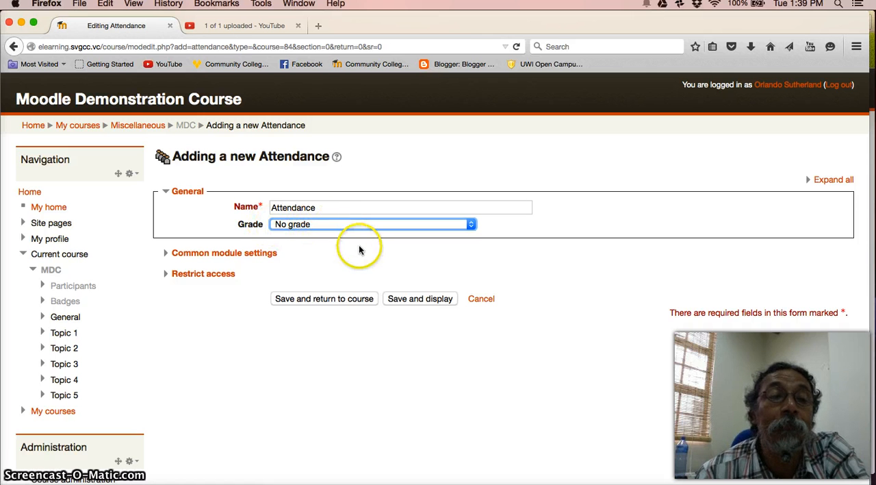
pyautogui.click(225, 255)
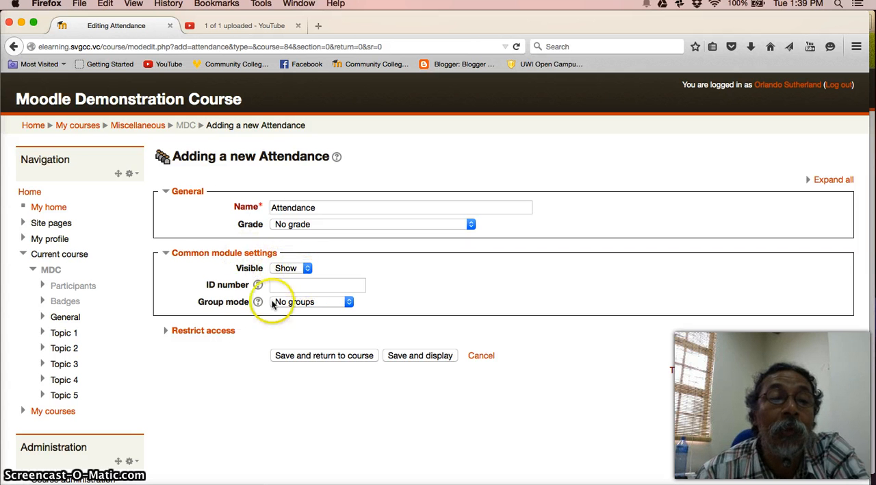
pyautogui.click(350, 304)
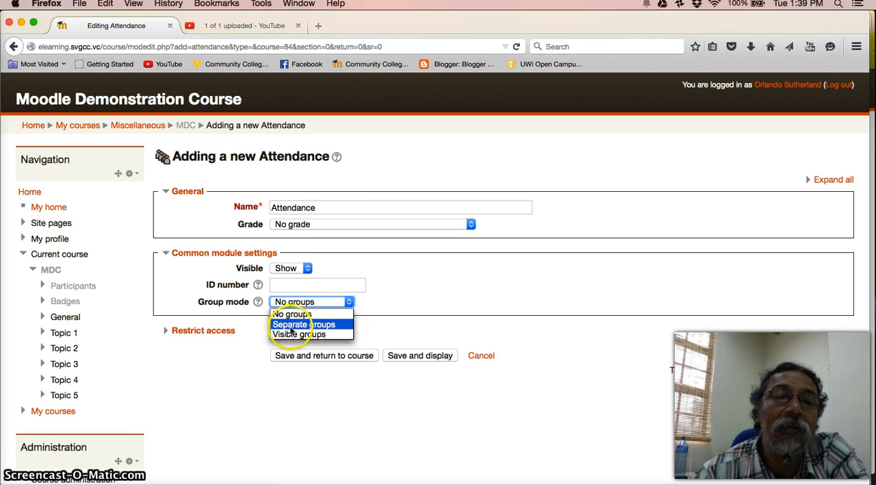
pyautogui.click(407, 297)
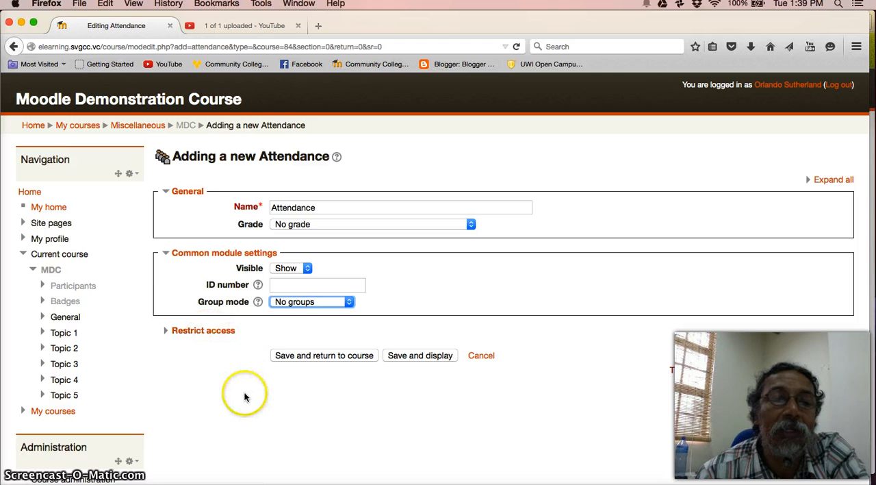
pyautogui.click(329, 357)
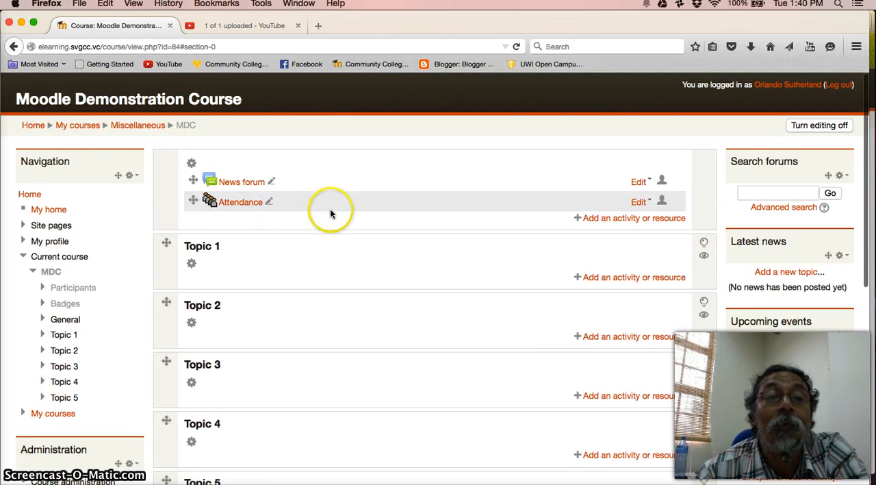
# Step: Start a new session entry in the Attendance activity with creation of multiple sessions enabled
pyautogui.click(241, 207)
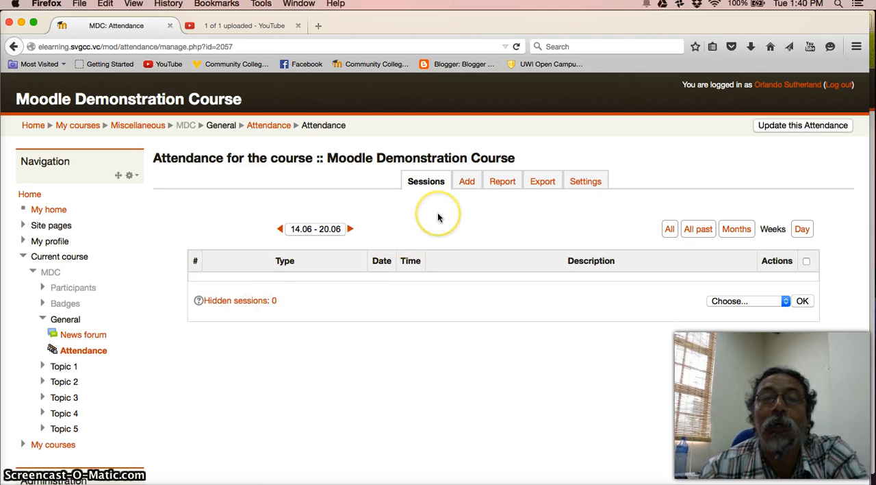
pyautogui.click(468, 184)
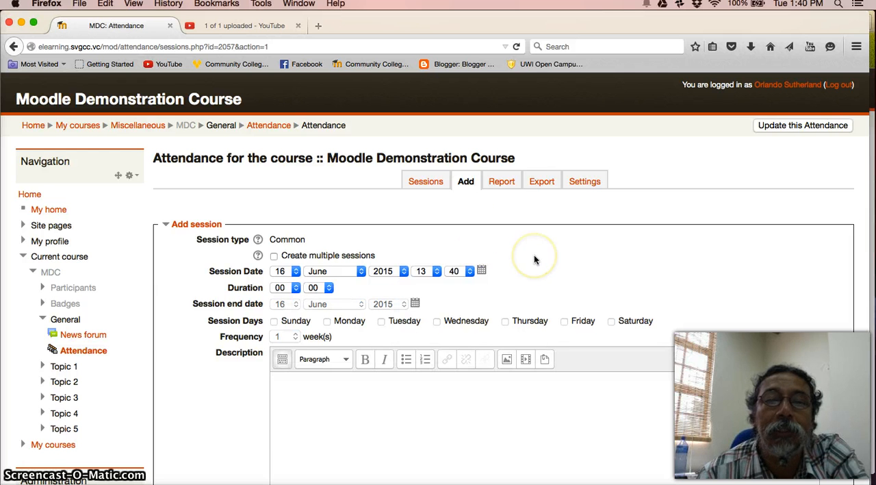
pyautogui.scroll(-1, 534, 259)
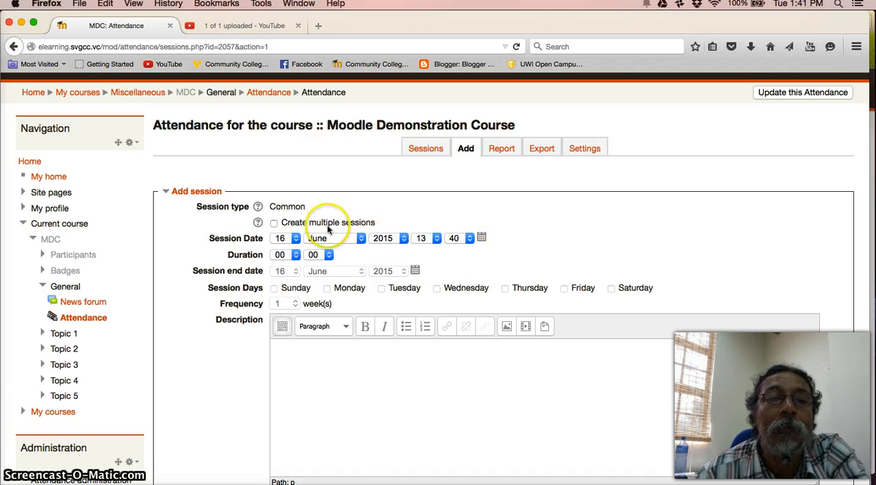
pyautogui.click(273, 223)
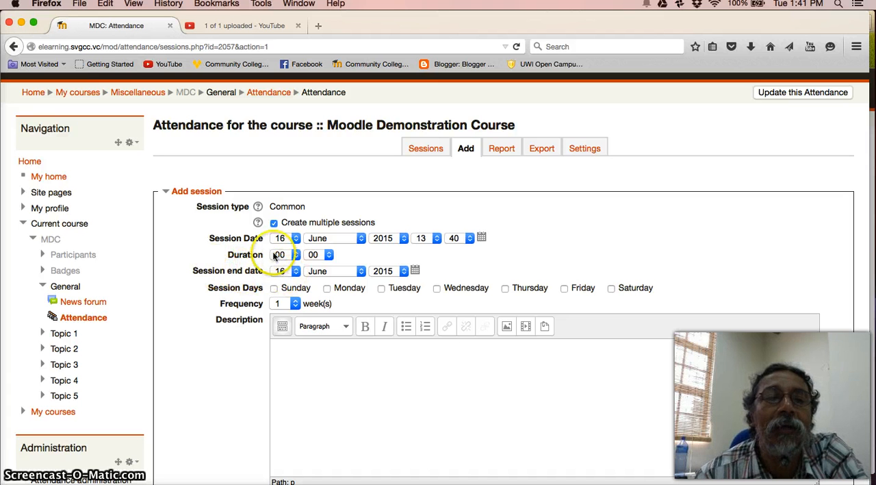
# Step: Set the session date to 15 June 2015 and the session end date to 31 August 2015
pyautogui.click(483, 239)
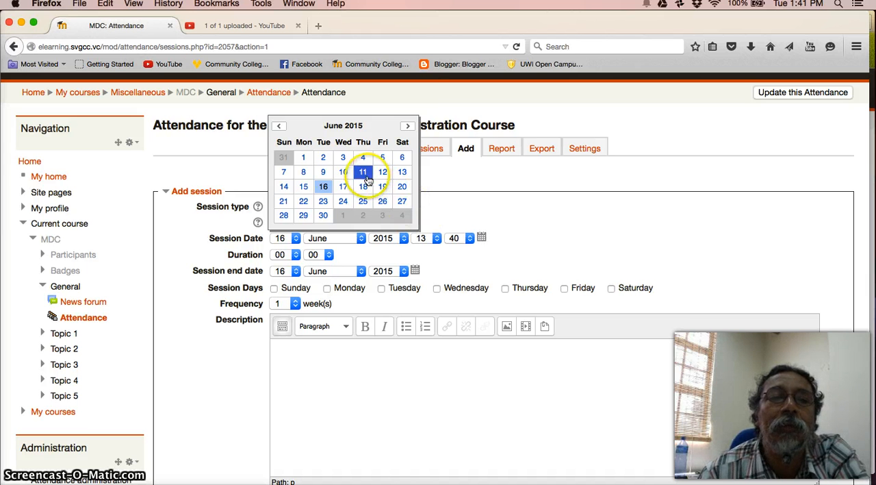
pyautogui.click(304, 187)
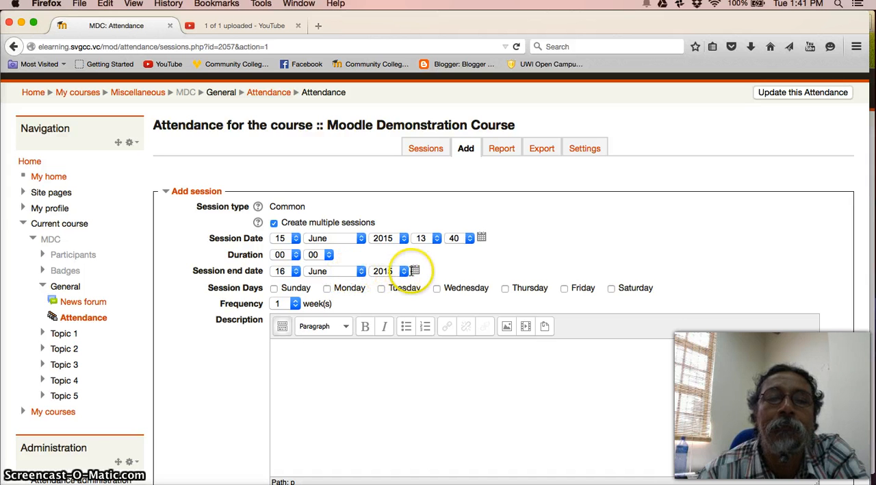
pyautogui.click(415, 272)
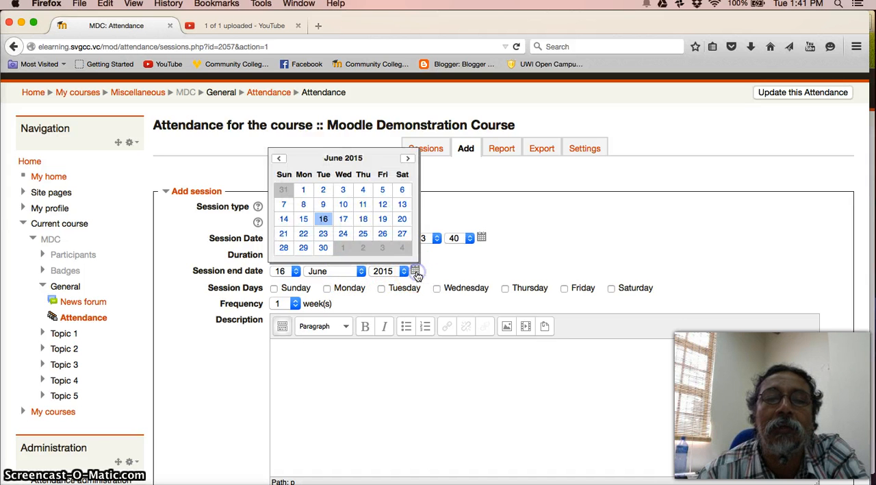
pyautogui.click(408, 159)
pyautogui.click(408, 159)
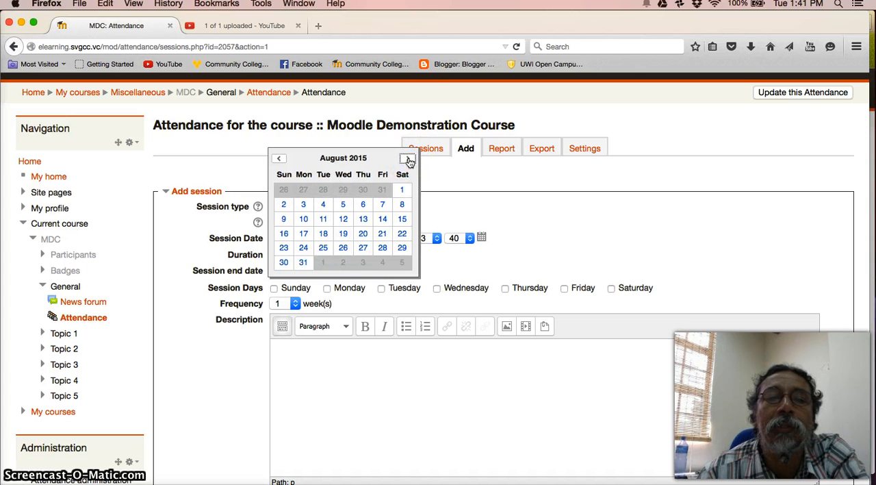
pyautogui.click(303, 263)
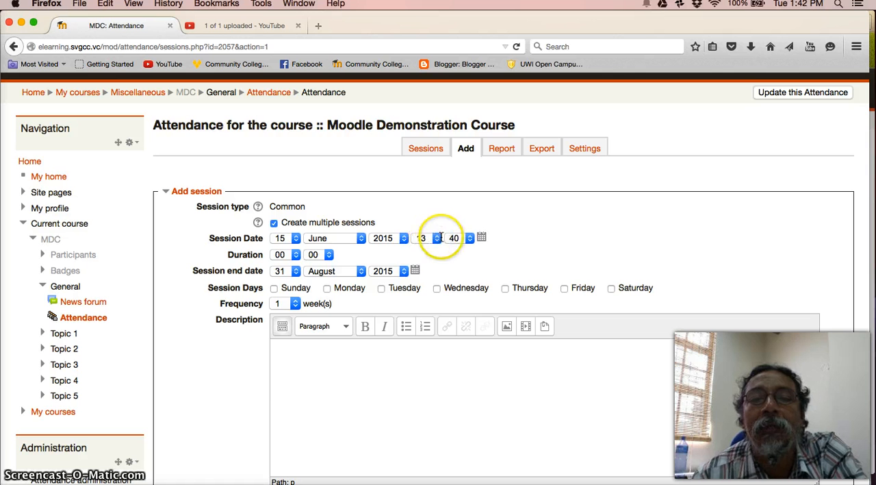
# Step: Set the session start time to 09:00 and the duration to 02 hours
pyautogui.click(437, 239)
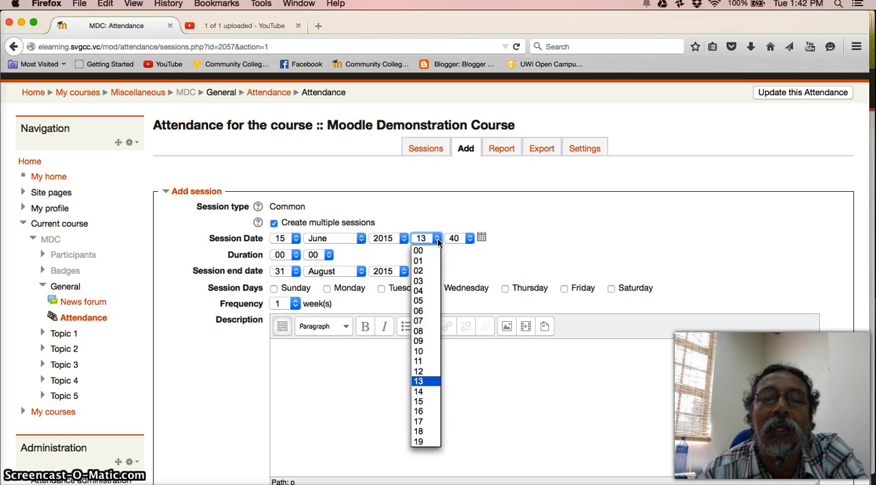
pyautogui.click(423, 342)
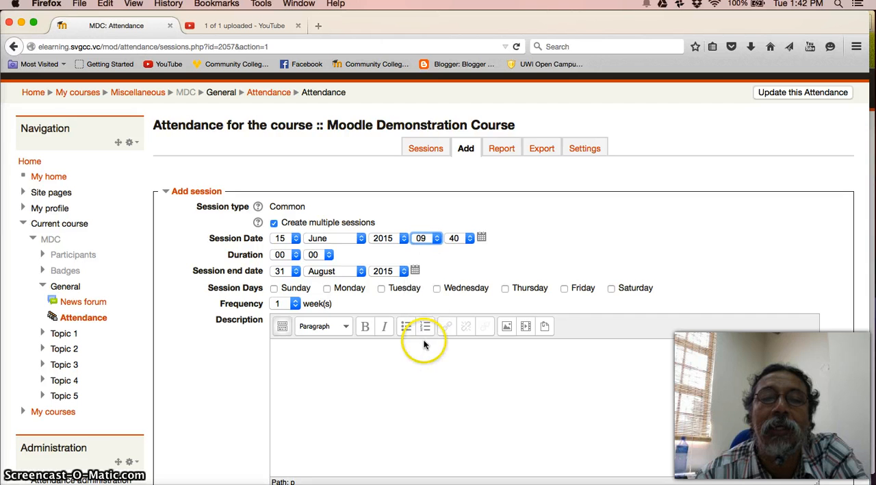
pyautogui.click(469, 238)
pyautogui.click(453, 249)
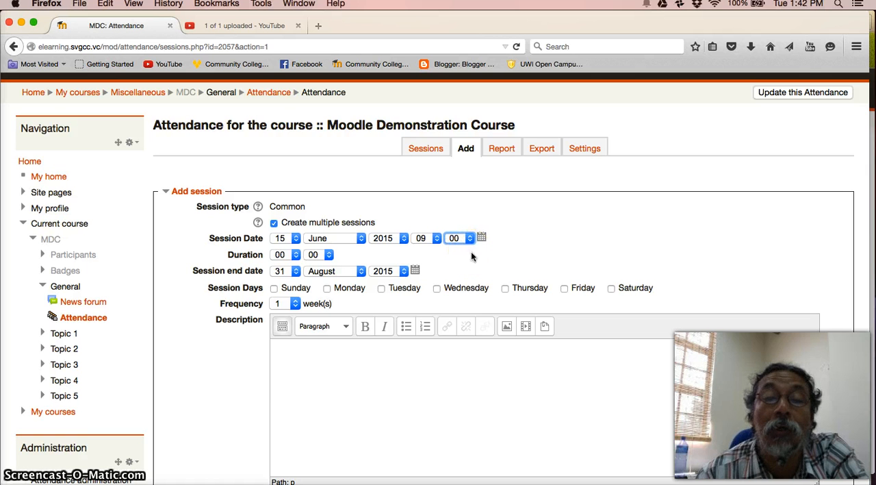
pyautogui.click(418, 253)
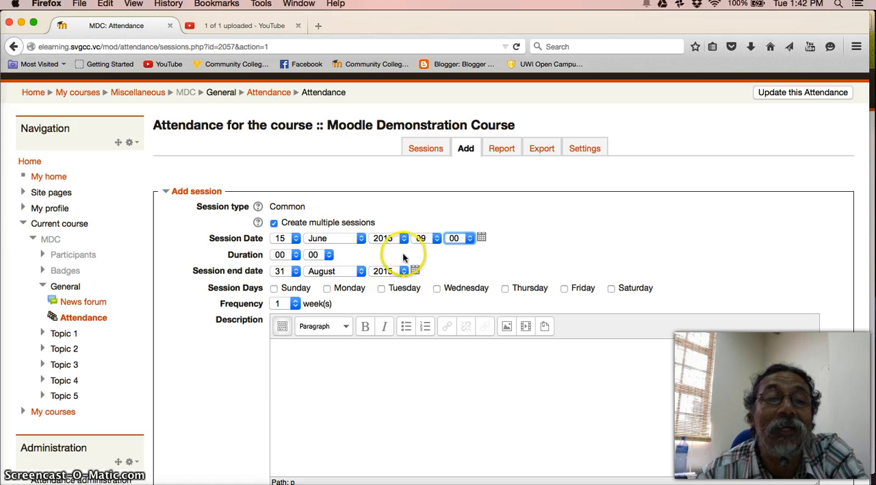
pyautogui.click(453, 254)
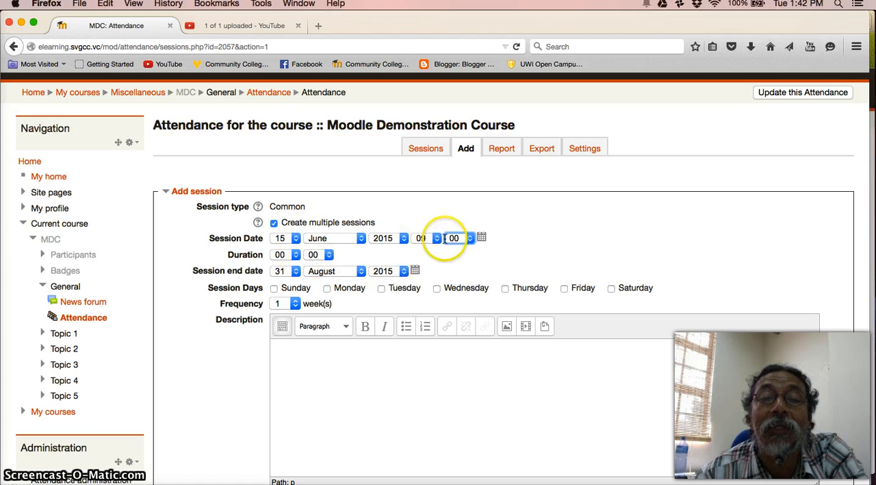
pyautogui.click(297, 256)
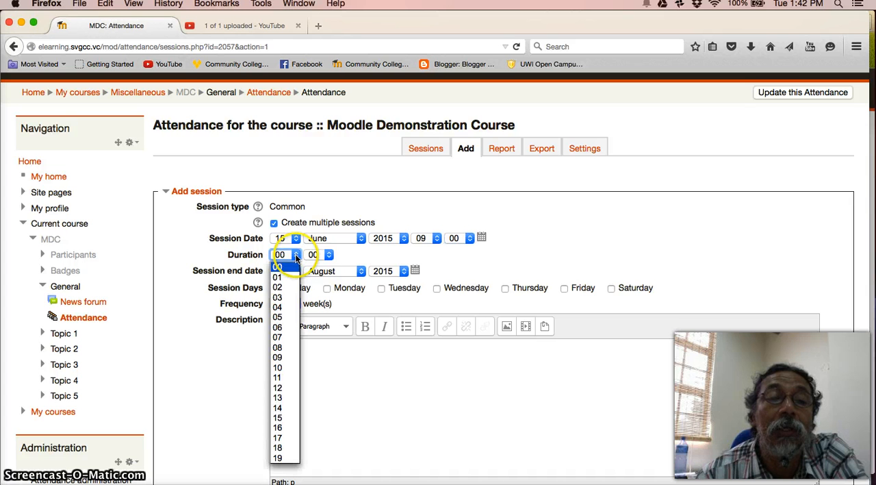
pyautogui.click(281, 289)
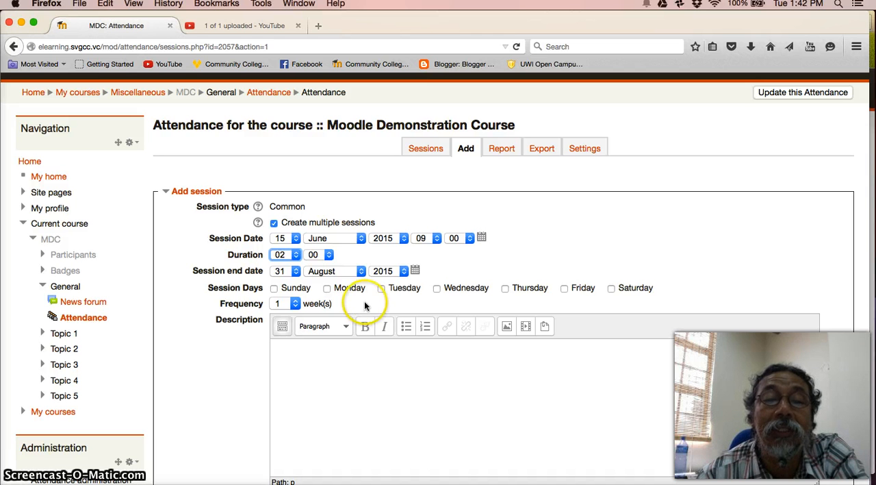
# Step: Select Monday and Thursday as session days, keeping the frequency at 1 week
pyautogui.click(327, 288)
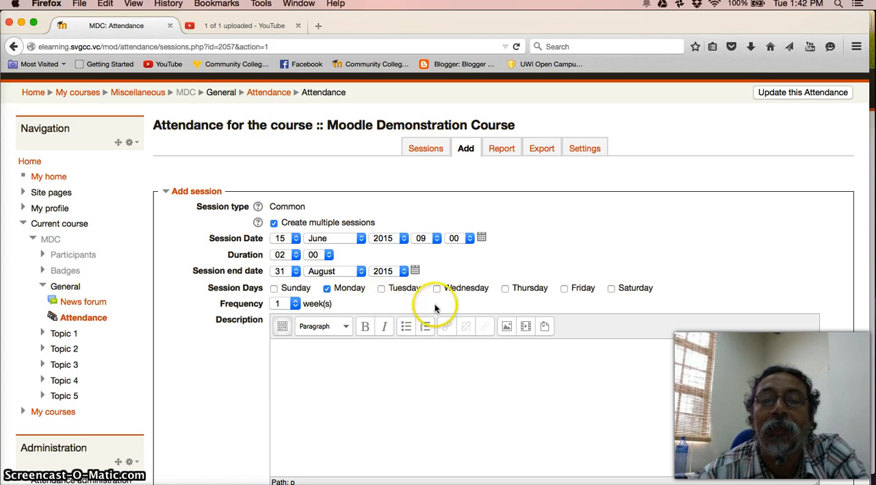
pyautogui.click(505, 288)
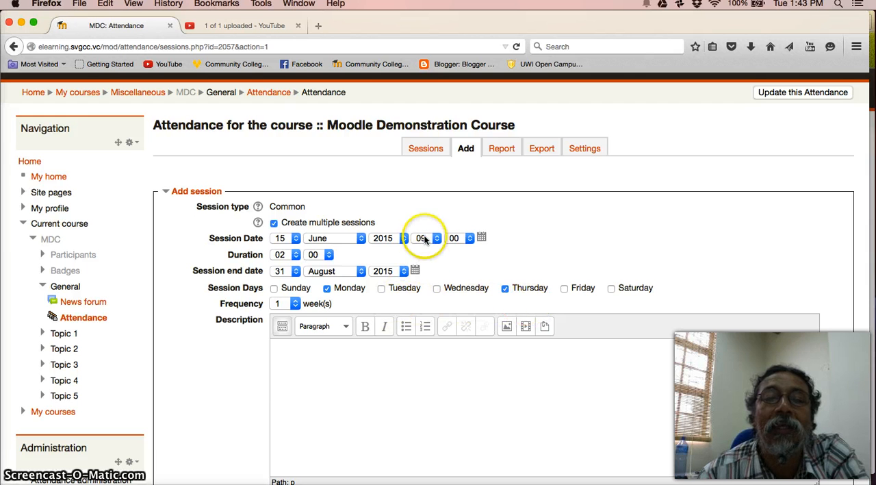
pyautogui.click(297, 302)
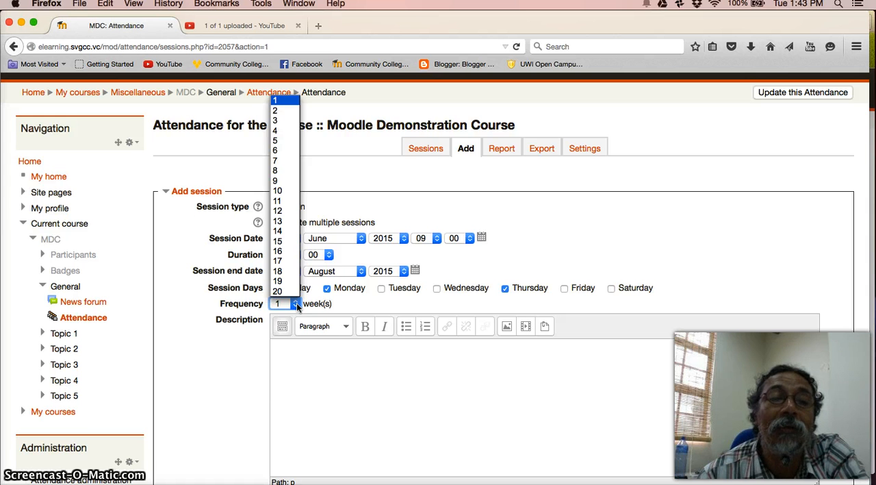
pyautogui.click(296, 302)
pyautogui.click(367, 304)
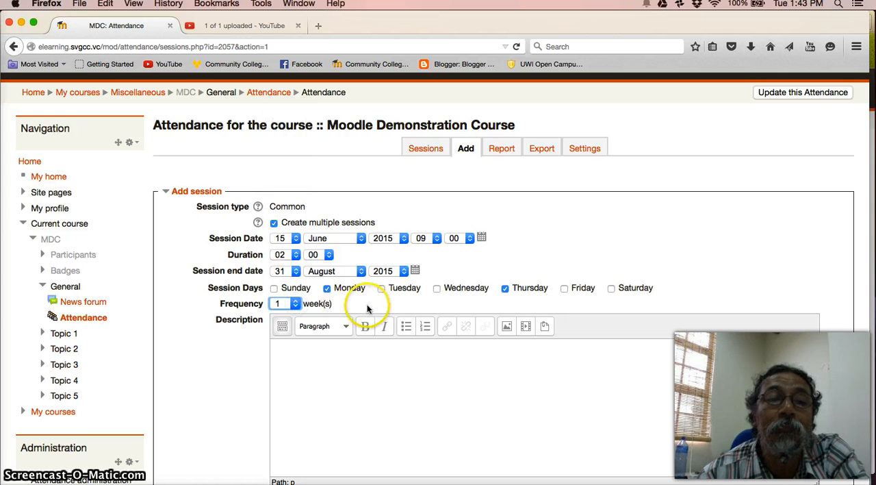
# Step: Enter "Lecture" as the session description
pyautogui.click(305, 352)
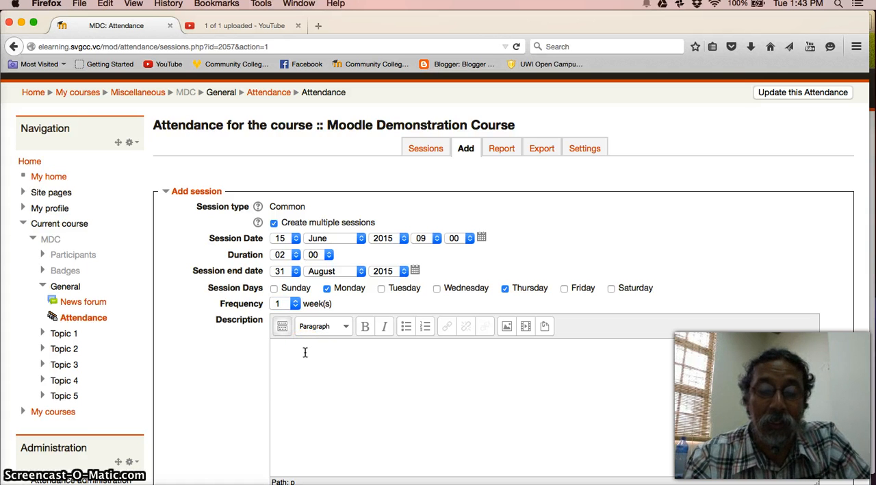
pyautogui.write('Lecture')
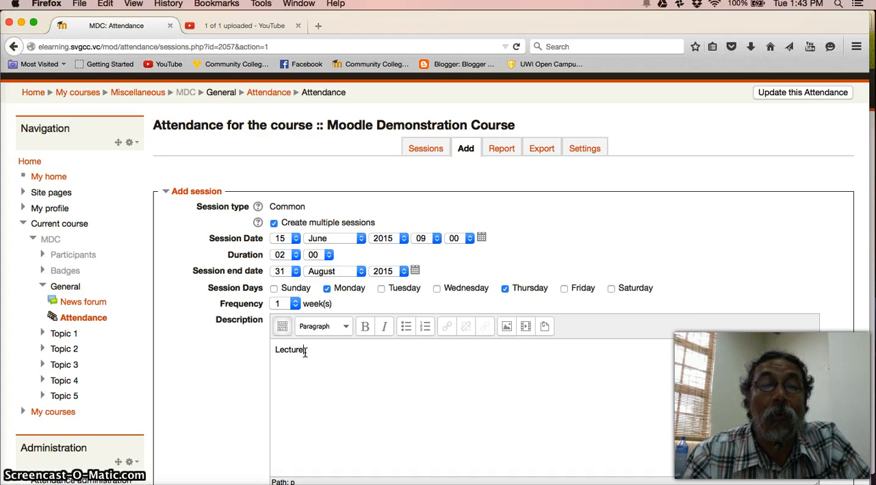
pyautogui.click(352, 370)
pyautogui.scroll(-1, 358, 379)
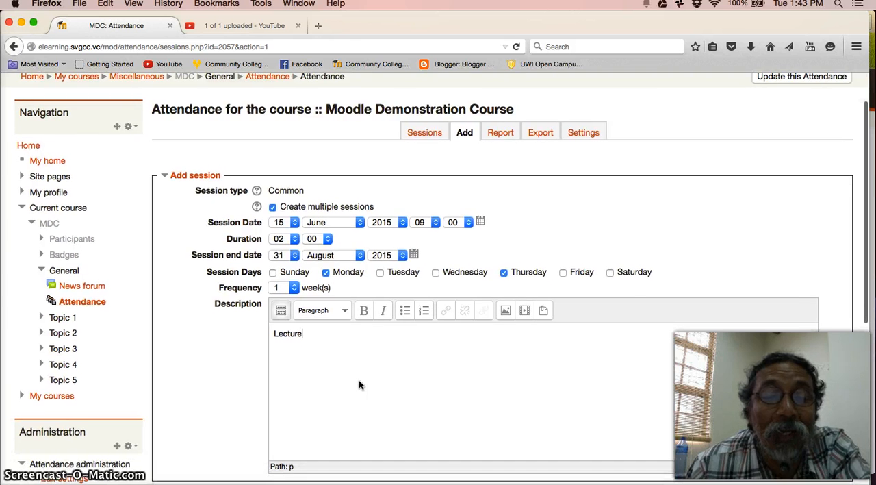
pyautogui.scroll(-3, 360, 384)
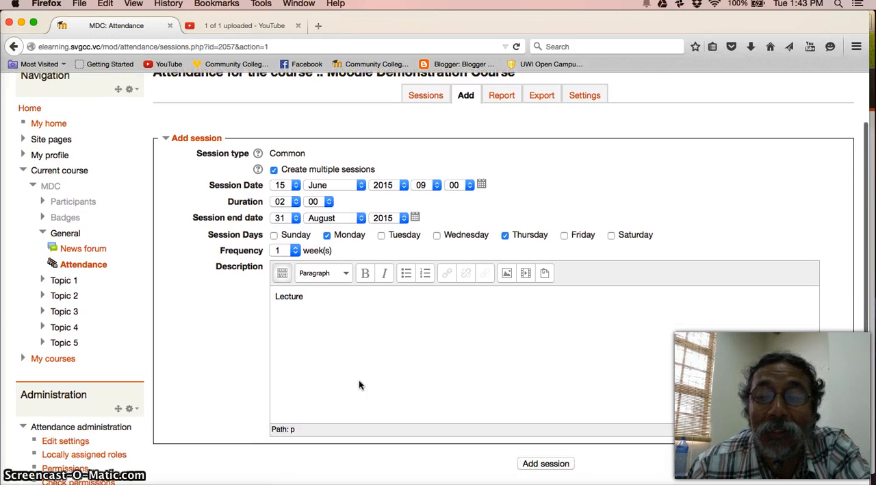
# Step: Create the recurring lecture sessions and show the attendance session list by month
pyautogui.scroll(-2, 359, 384)
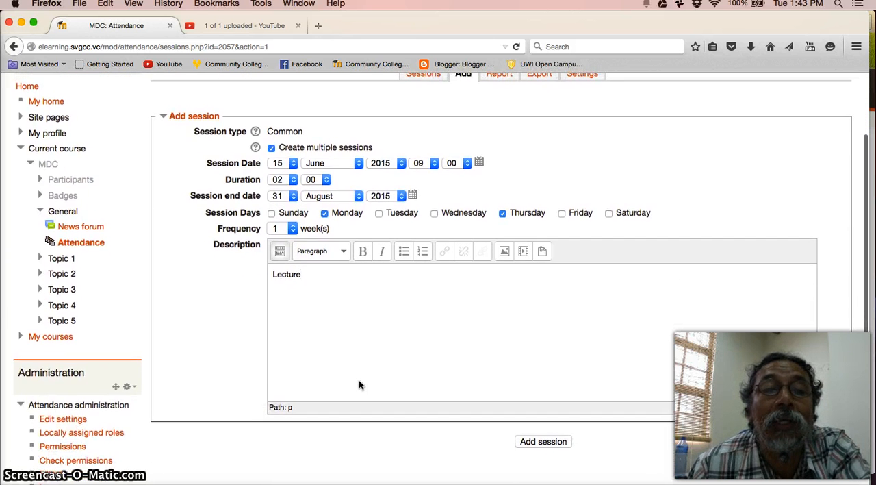
pyautogui.click(543, 441)
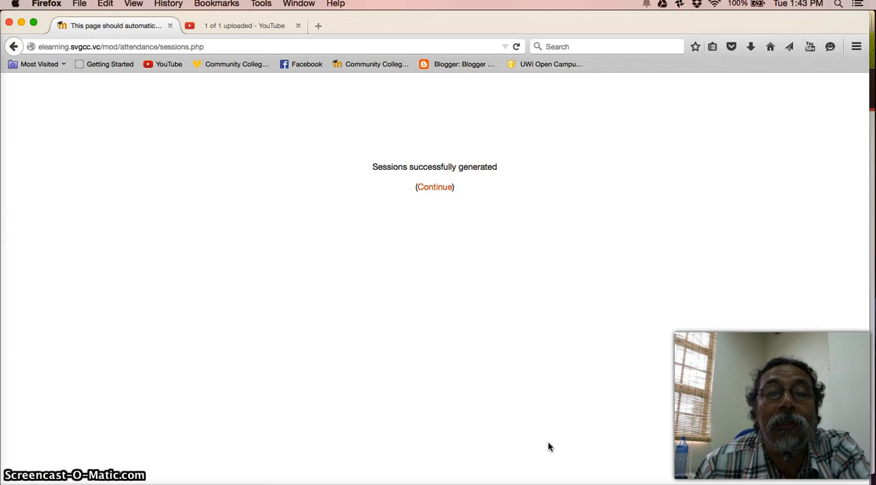
pyautogui.click(435, 190)
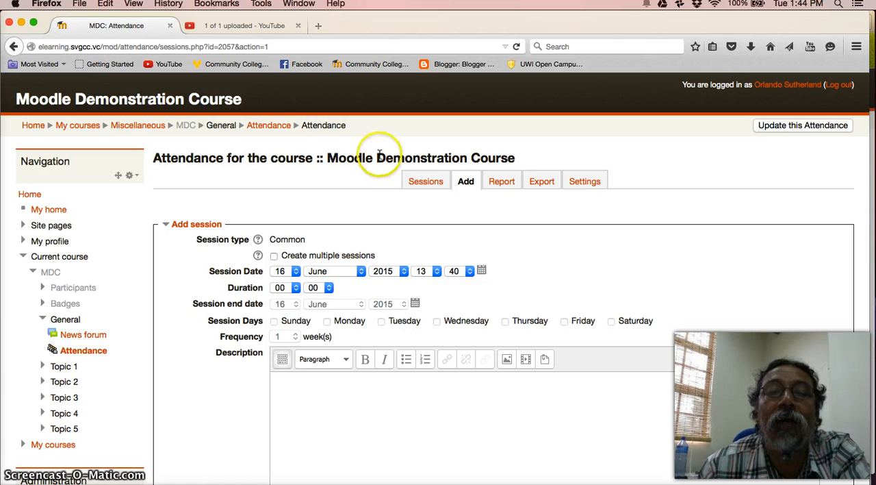
pyautogui.click(425, 182)
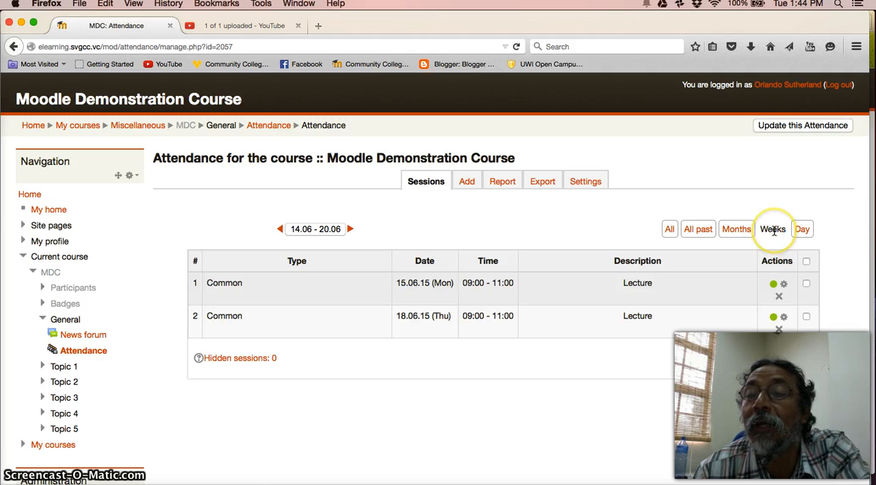
pyautogui.click(735, 232)
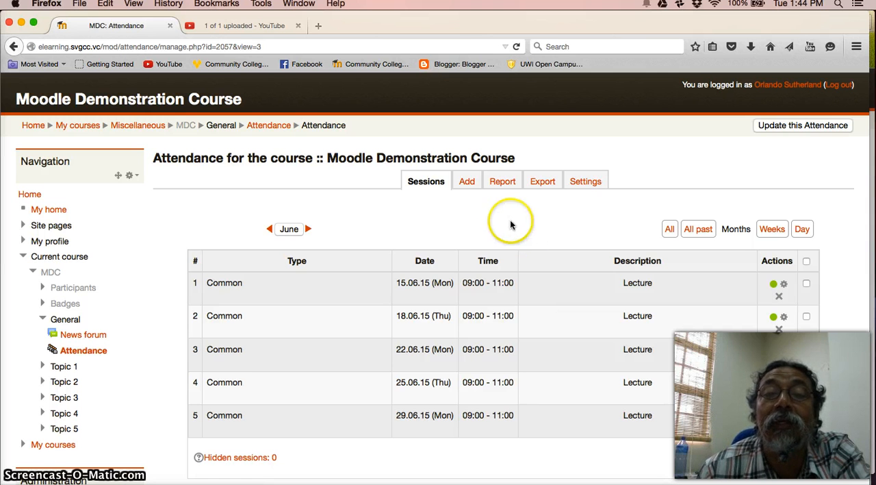
# Step: Start a new attendance session entry and enable the creation of multiple sessions
pyautogui.click(467, 184)
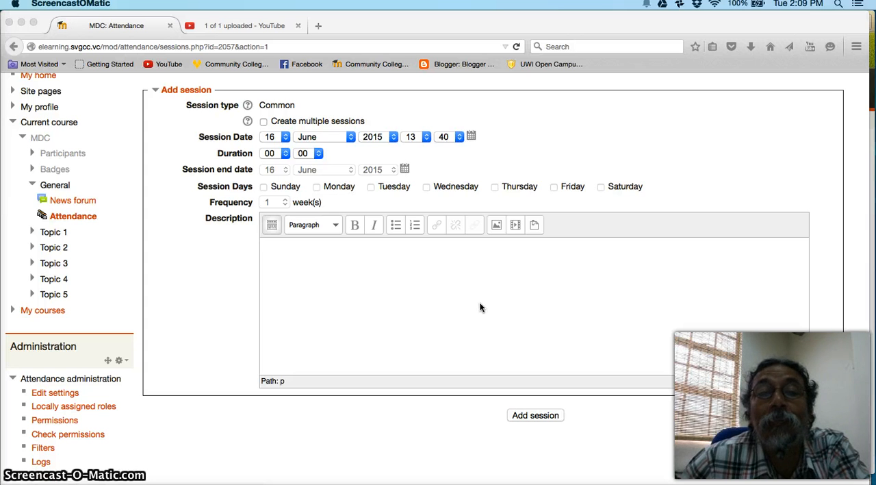
pyautogui.scroll(3, 480, 307)
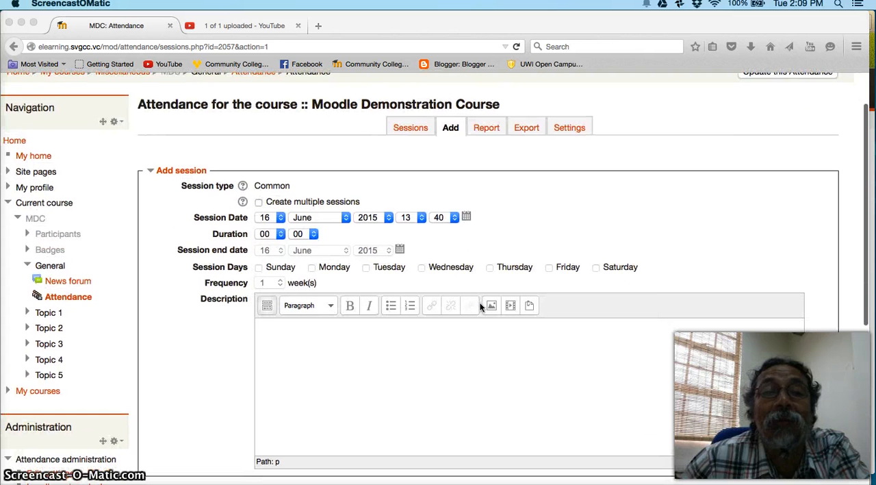
pyautogui.click(470, 358)
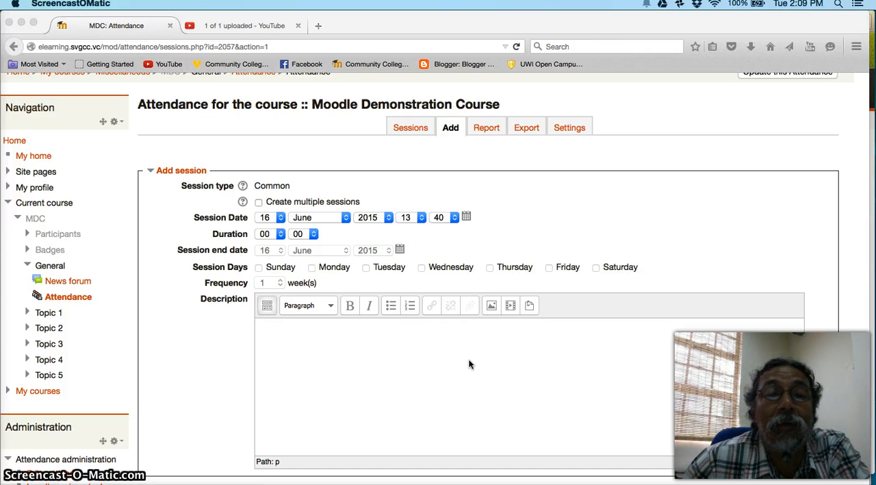
pyautogui.click(259, 203)
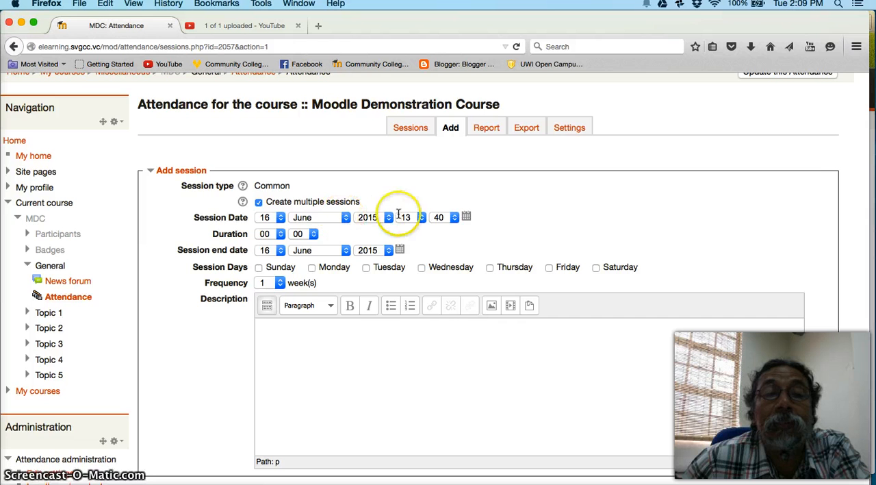
# Step: Set the new session's date to 15 June 2015 and its end date to 31 August 2015
pyautogui.click(468, 219)
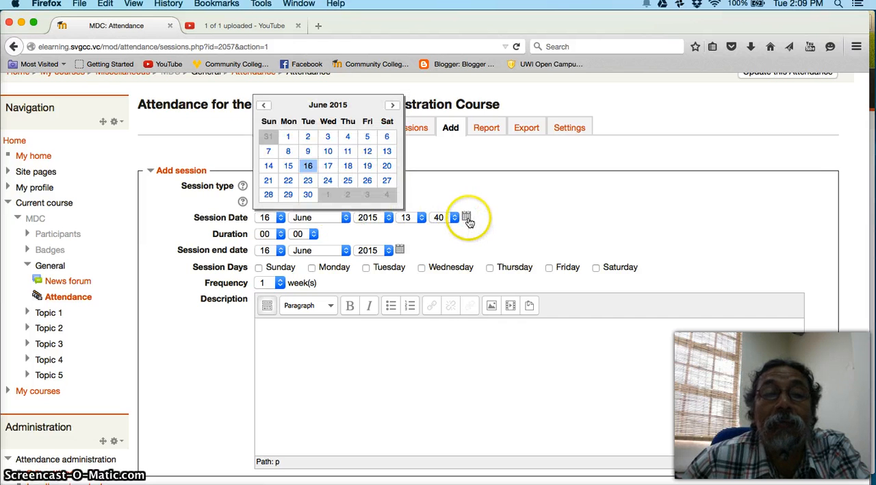
pyautogui.click(288, 166)
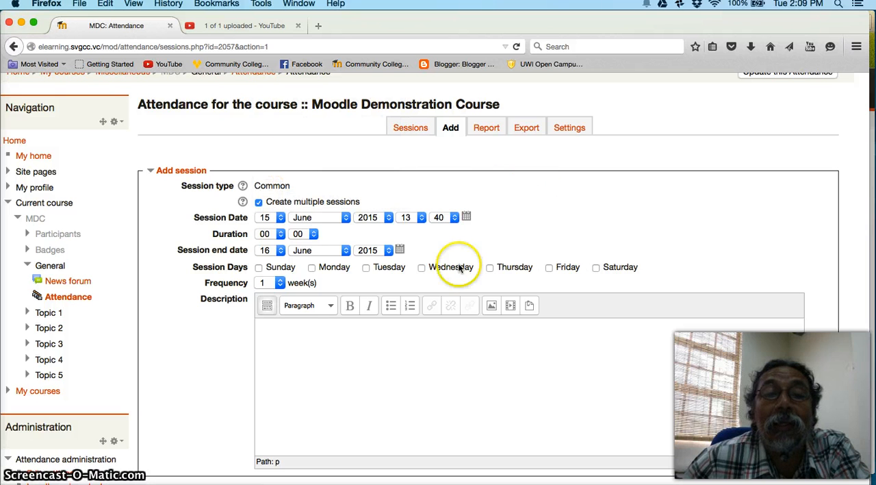
pyautogui.click(400, 251)
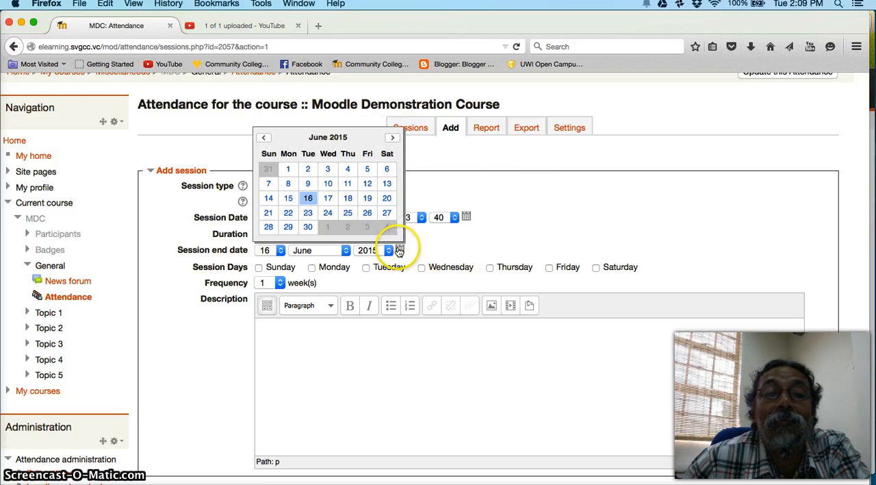
pyautogui.click(393, 139)
pyautogui.click(393, 138)
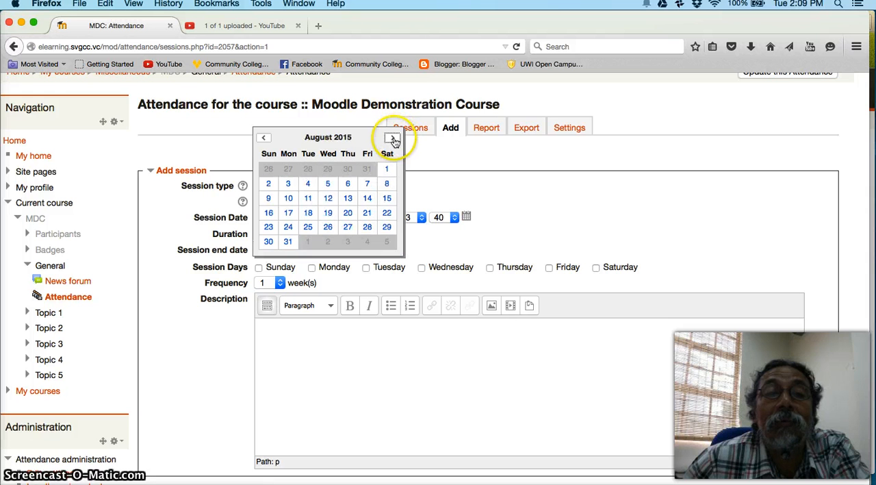
pyautogui.click(288, 241)
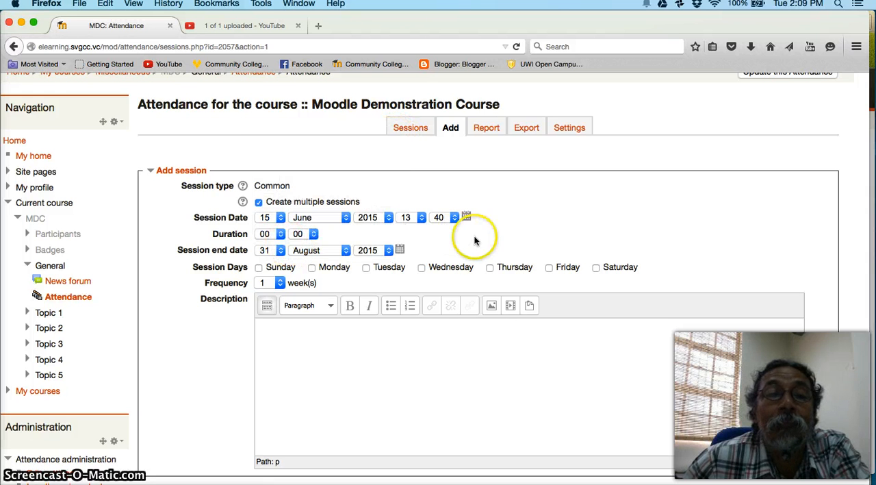
# Step: Set the session start time to 14:00 and the duration to 01 hour
pyautogui.click(422, 219)
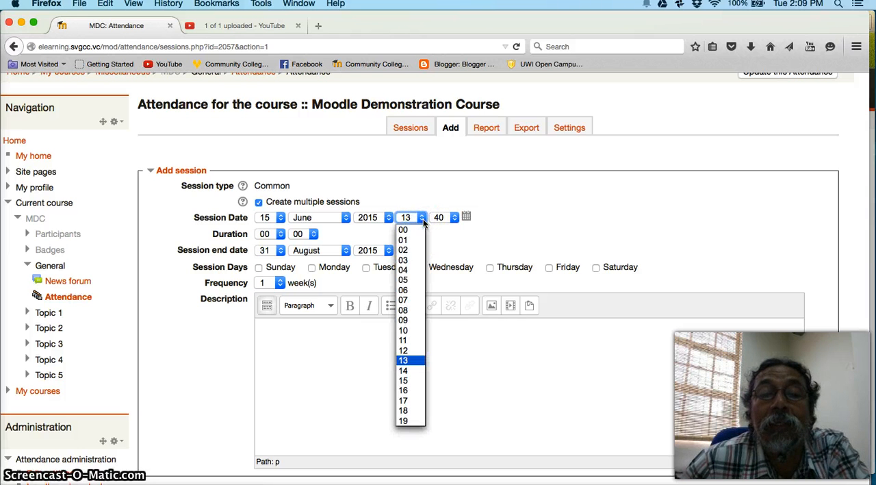
pyautogui.click(413, 371)
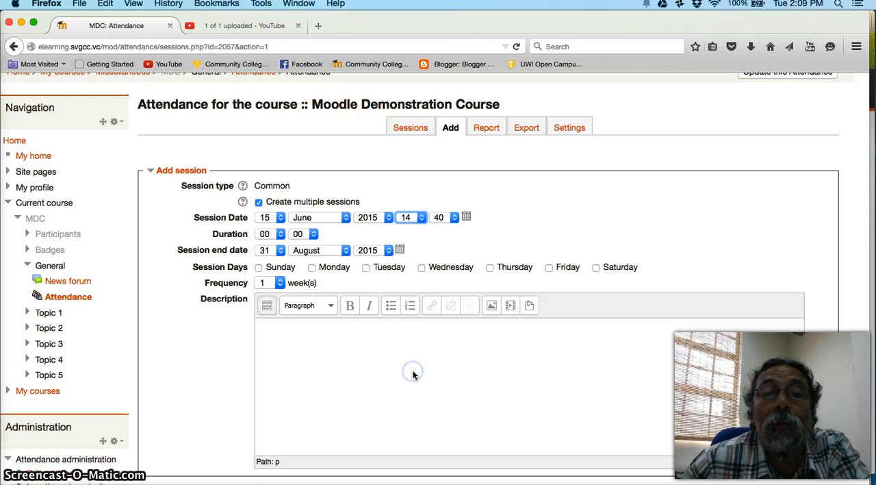
pyautogui.click(453, 219)
pyautogui.click(445, 232)
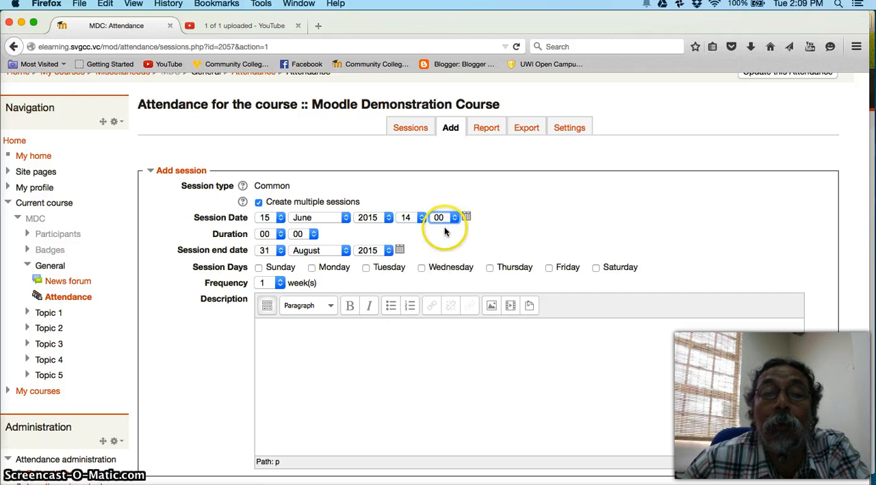
pyautogui.click(280, 234)
pyautogui.click(272, 256)
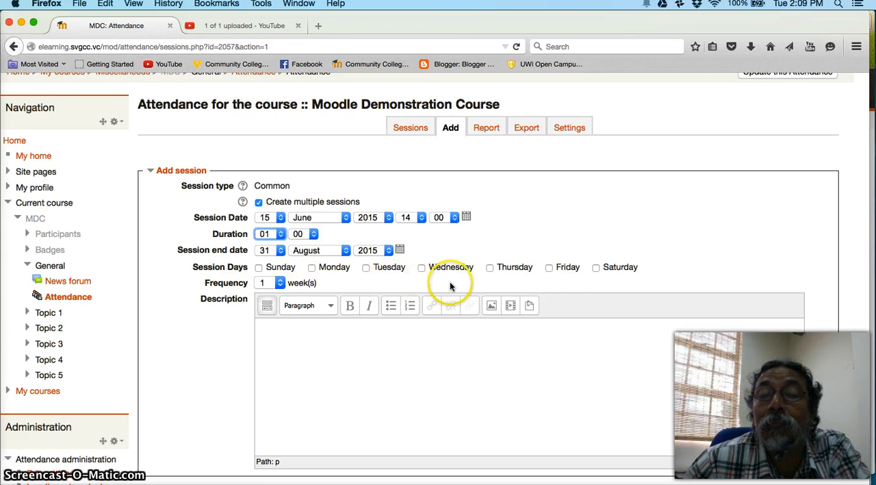
# Step: Select Friday as the session day and enter "Tutorial" as the session description
pyautogui.click(549, 268)
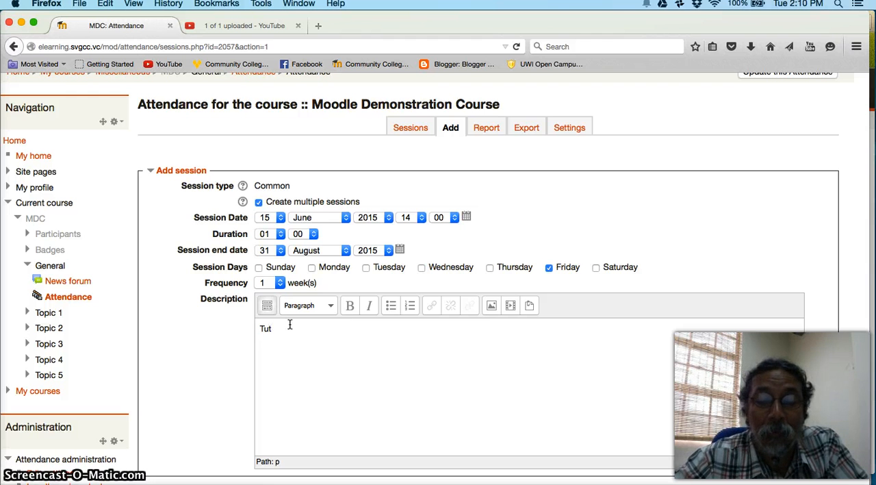
pyautogui.write('l')
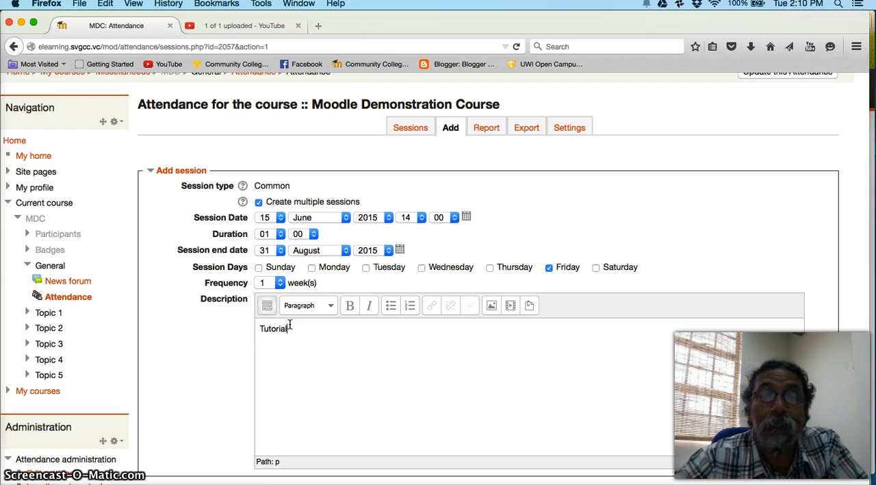
pyautogui.click(345, 349)
# Step: Create the recurring Friday tutorial sessions and continue back to the attendance page
pyautogui.scroll(-2, 348, 354)
pyautogui.click(532, 451)
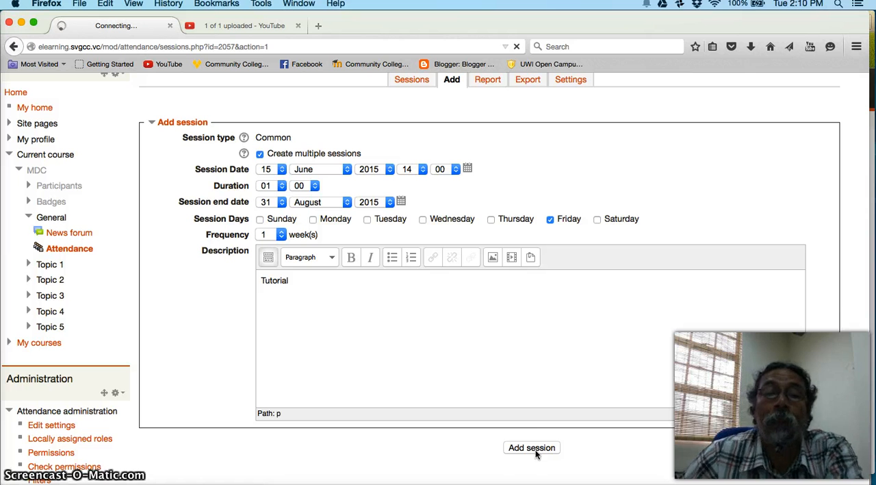
pyautogui.click(524, 452)
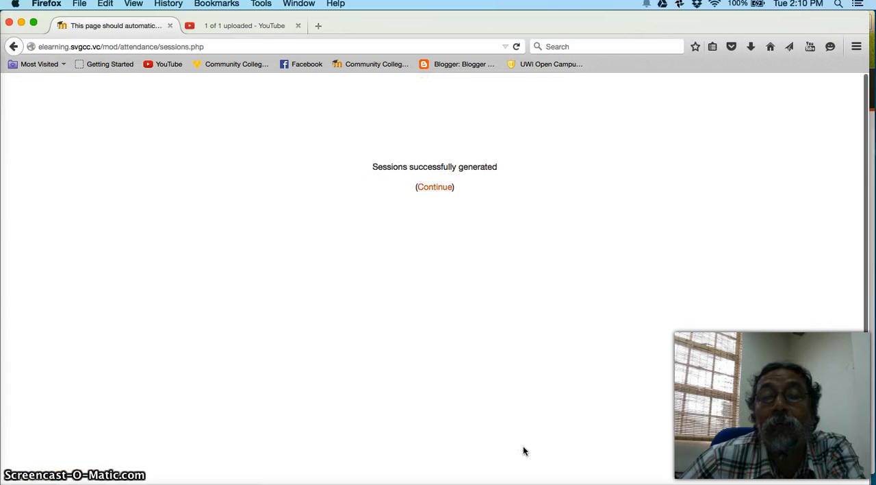
pyautogui.click(436, 190)
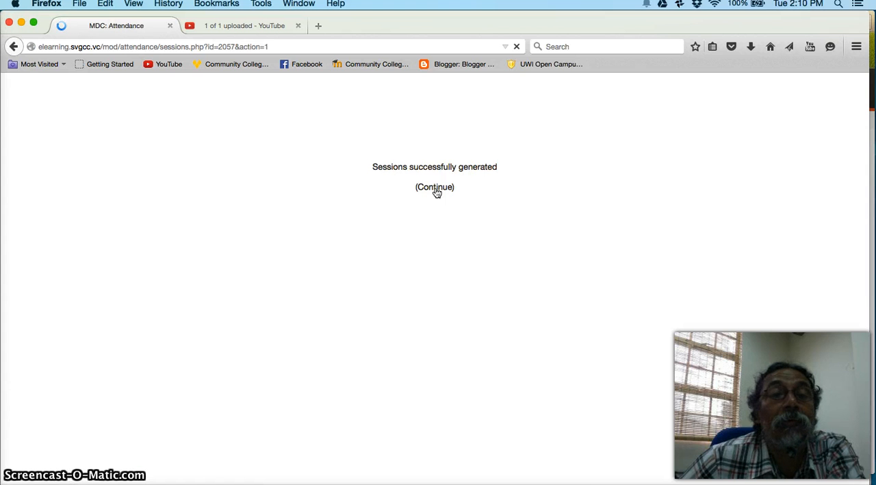
# Step: Review the June session list for the lecture and tutorial entries, and return to the MDC course page
pyautogui.click(426, 186)
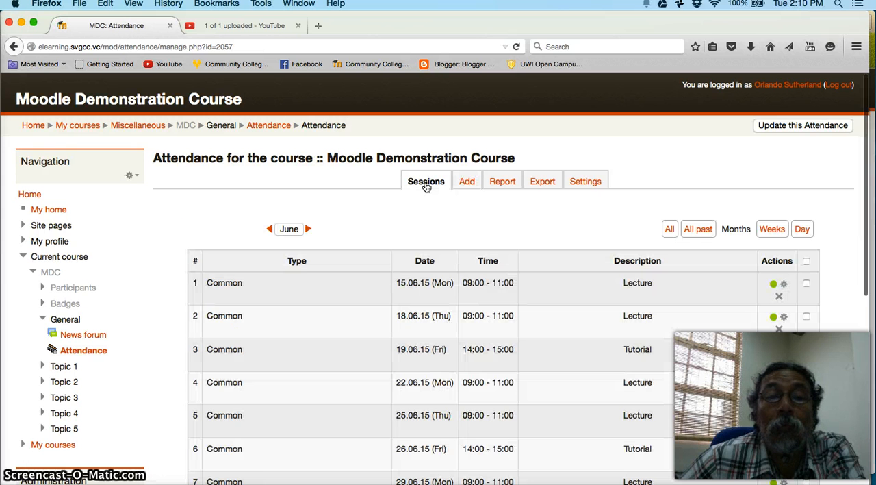
pyautogui.scroll(-3, 547, 299)
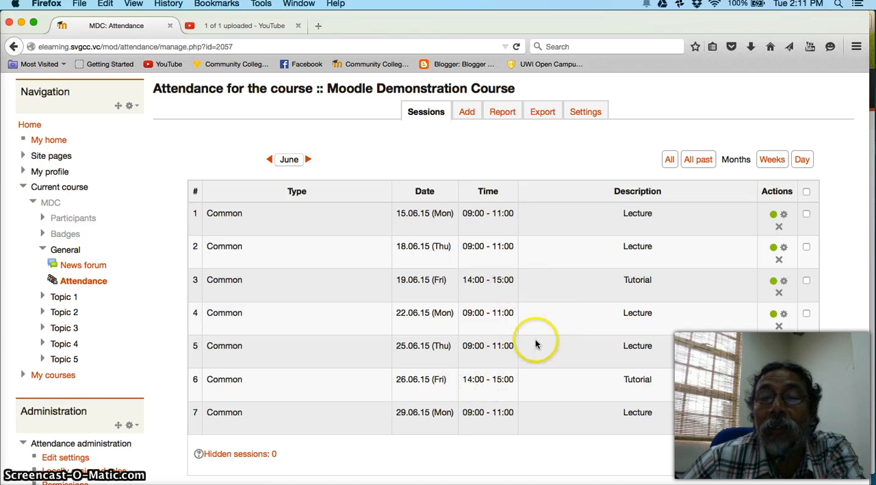
pyautogui.scroll(2, 536, 339)
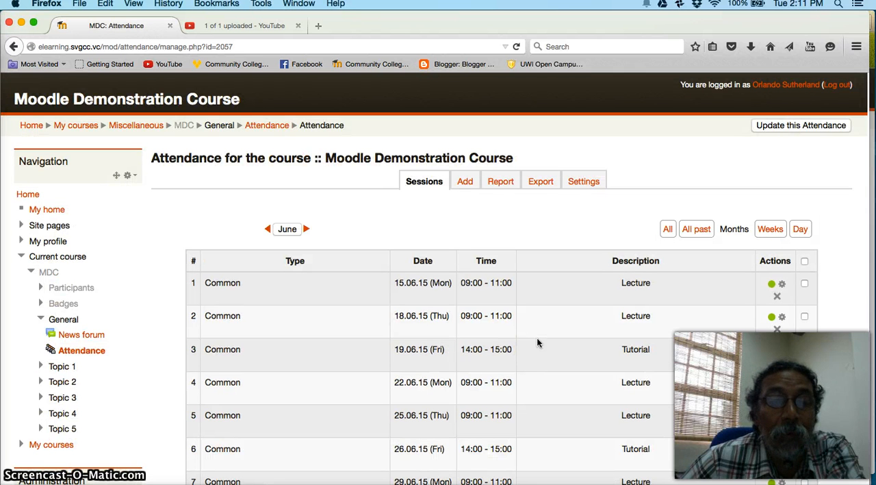
pyautogui.click(184, 127)
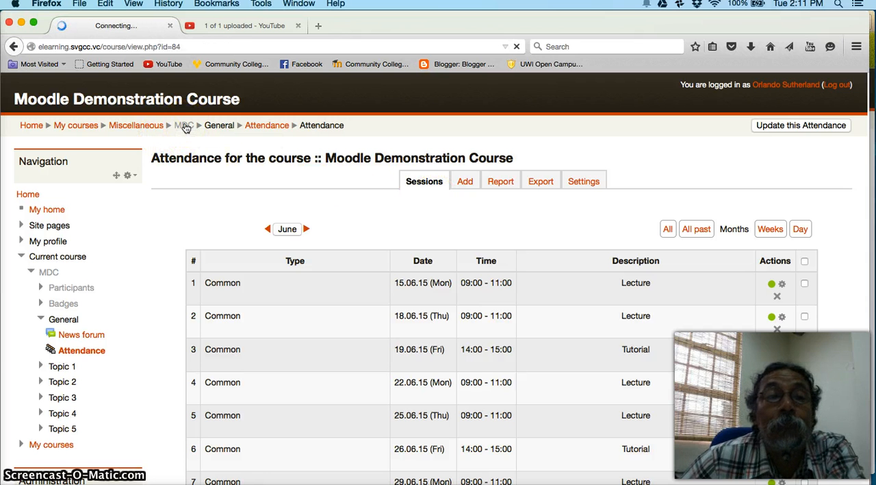